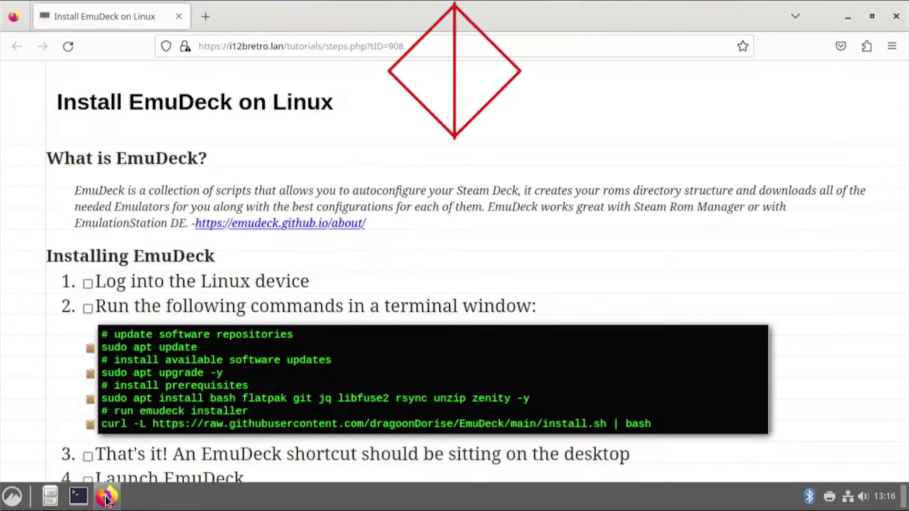
- Run 'sudo apt update' in Terminal with the sudo password to refresh repositories
left_click(80, 497)
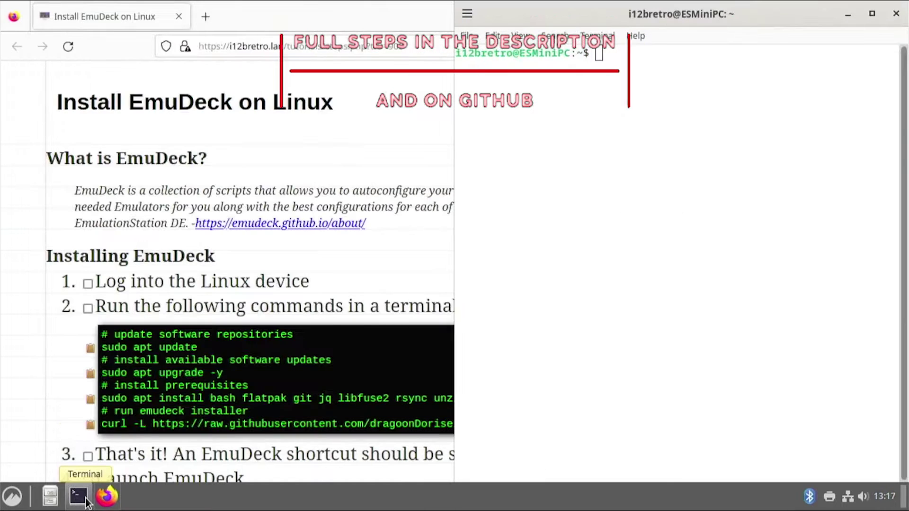
left_click(90, 348)
key("alt+Tab")
type("sudo apt update")
key("Return")
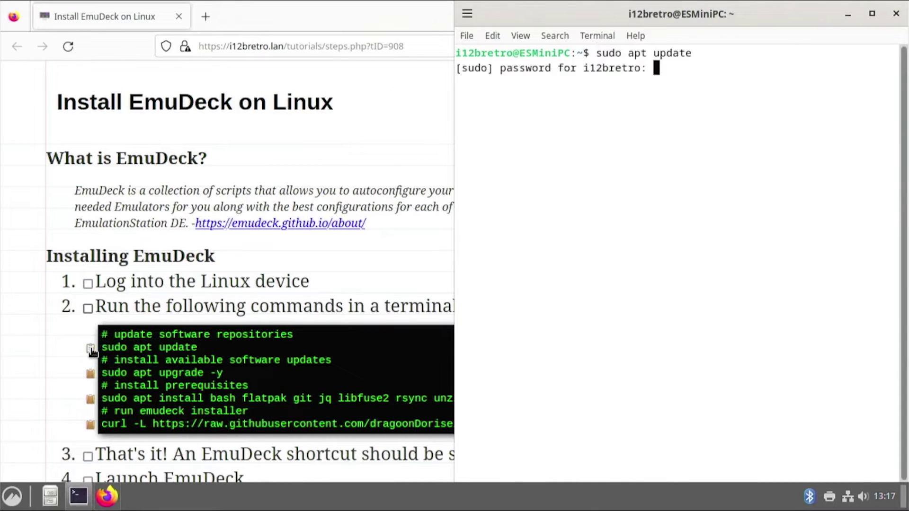
key("Return")
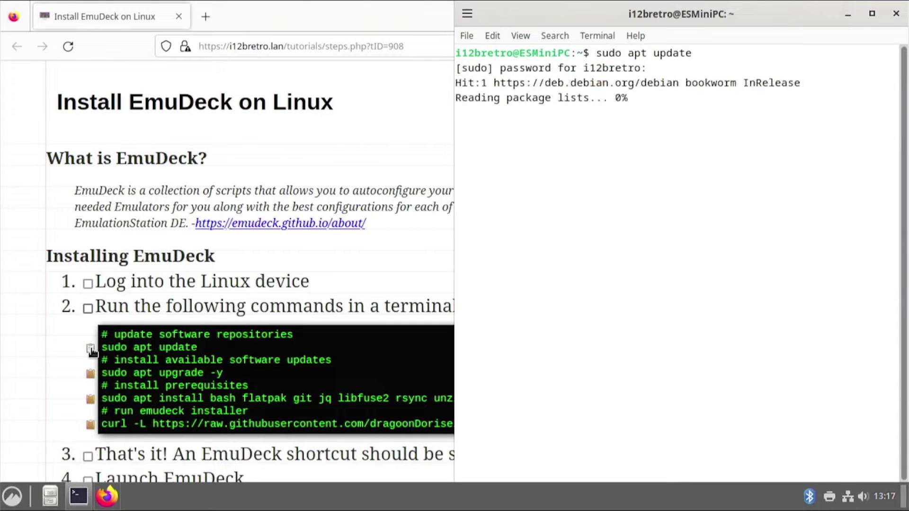
- Run 'sudo apt upgrade -y', reporting nothing to upgrade, and copy the prerequisites command
left_click(89, 375)
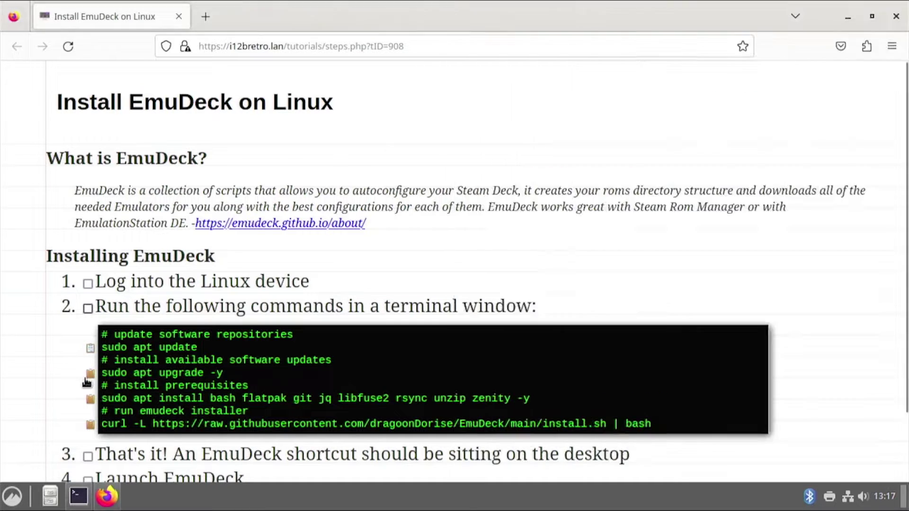
key("alt+Tab")
type("sudo apt upgrade -y")
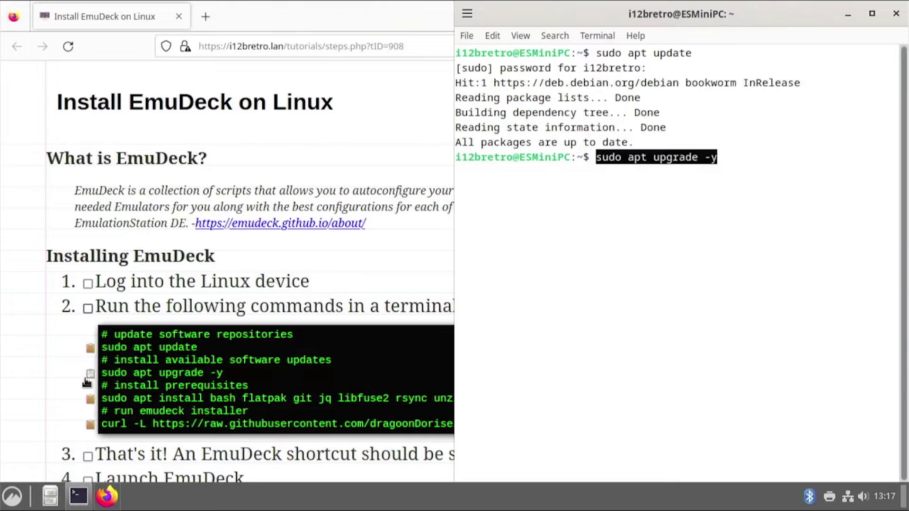
key("Return")
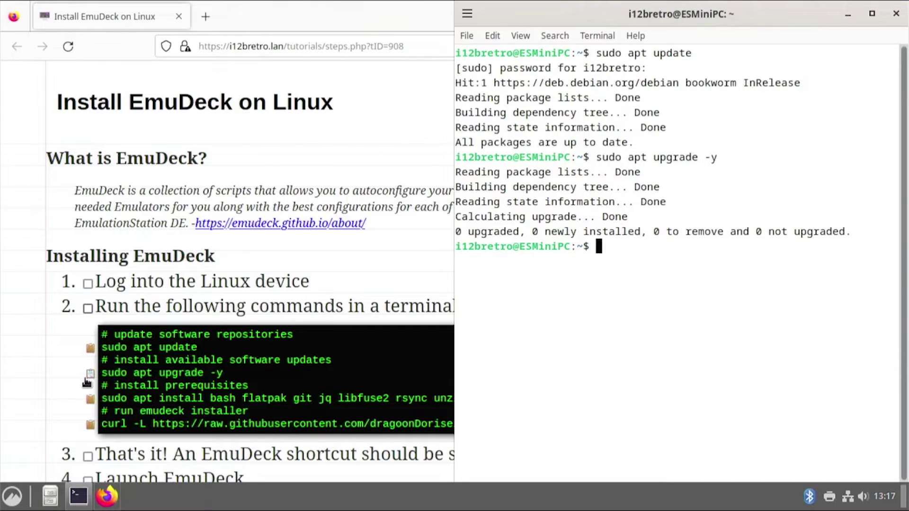
left_click(90, 399)
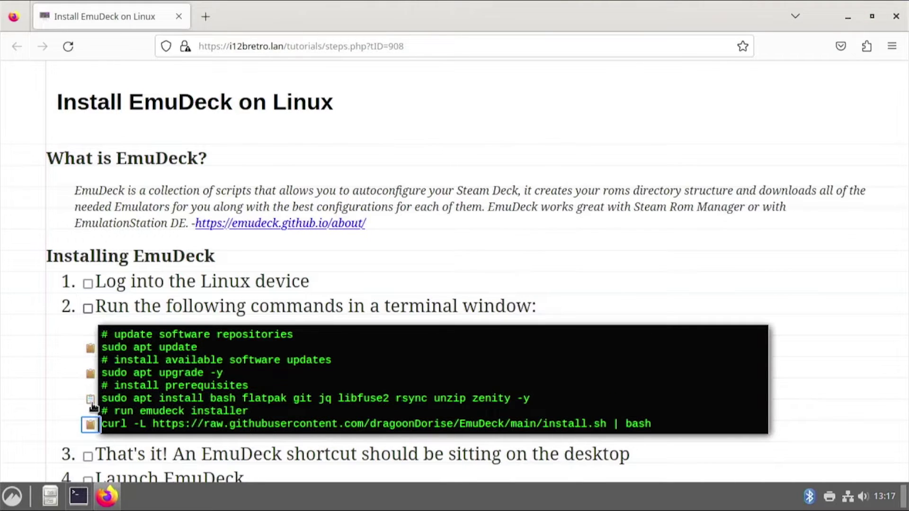
- Install the prerequisite packages via apt, clear the terminal, and copy the curl install.sh | bash installer line
key("alt+Tab")
key("ctrl+shift+v")
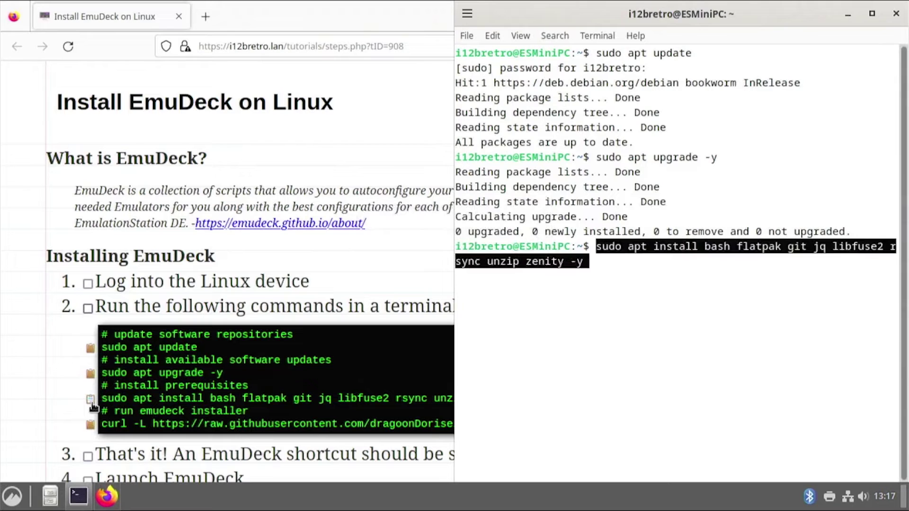
key("Return")
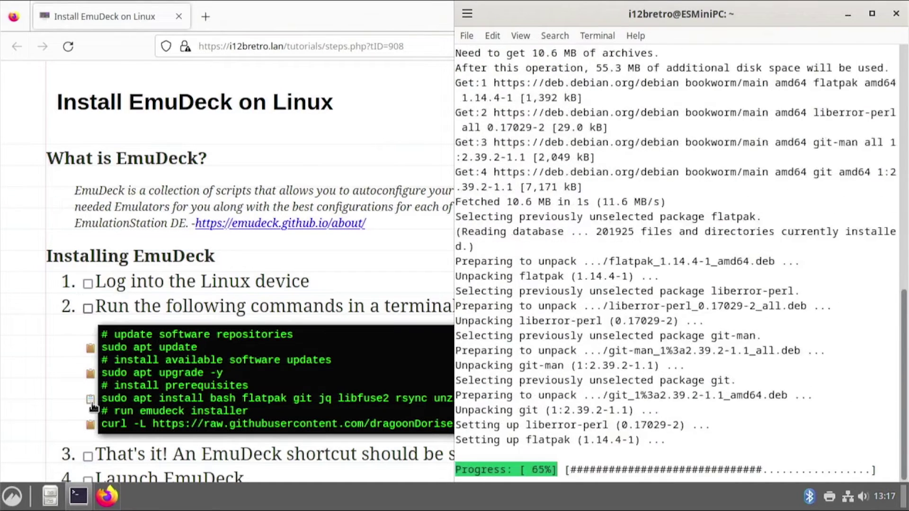
type("clear")
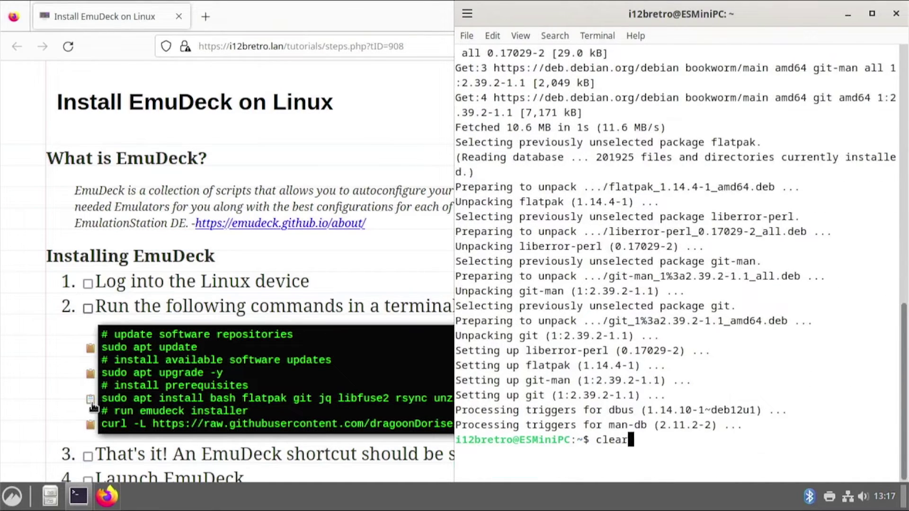
key("Return")
left_click(91, 425)
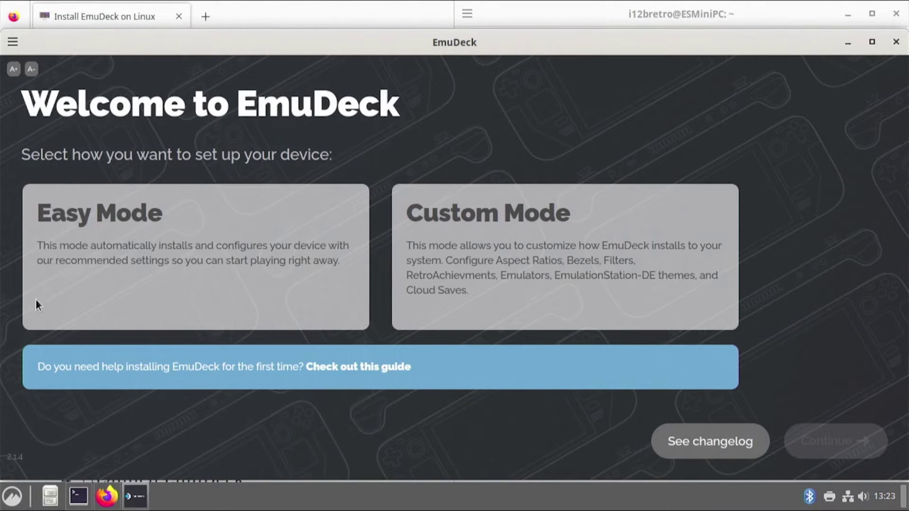
- Maximize EmuDeck, choose Easy Mode with Internal Storage ROMs and Steam Deck profile, and finish to start installation
double_click(364, 51)
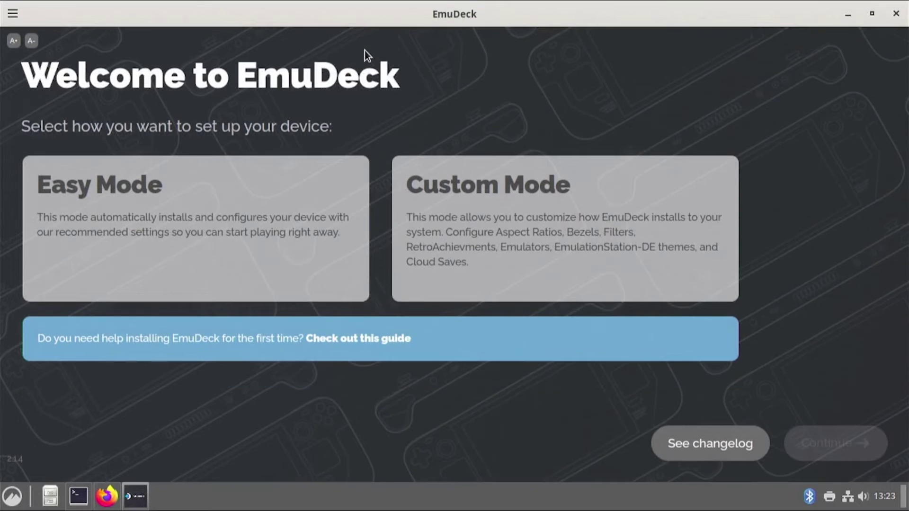
left_click(229, 195)
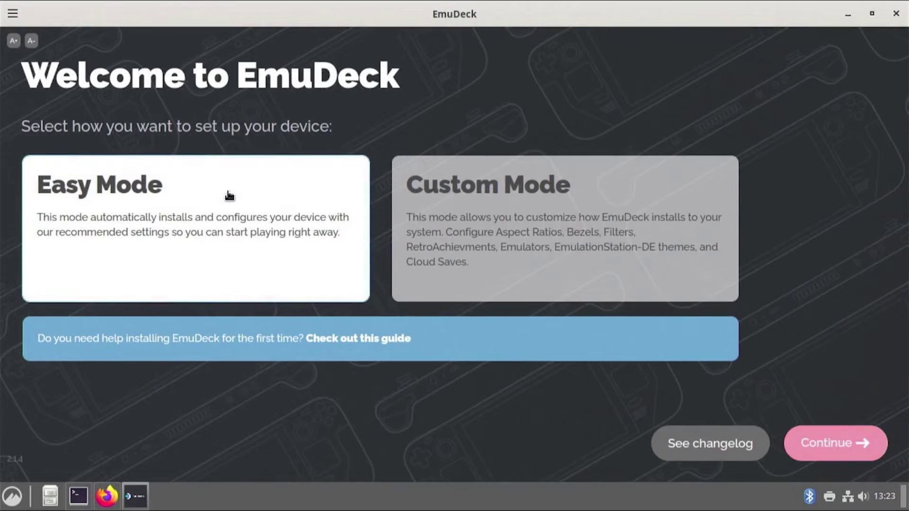
left_click(840, 446)
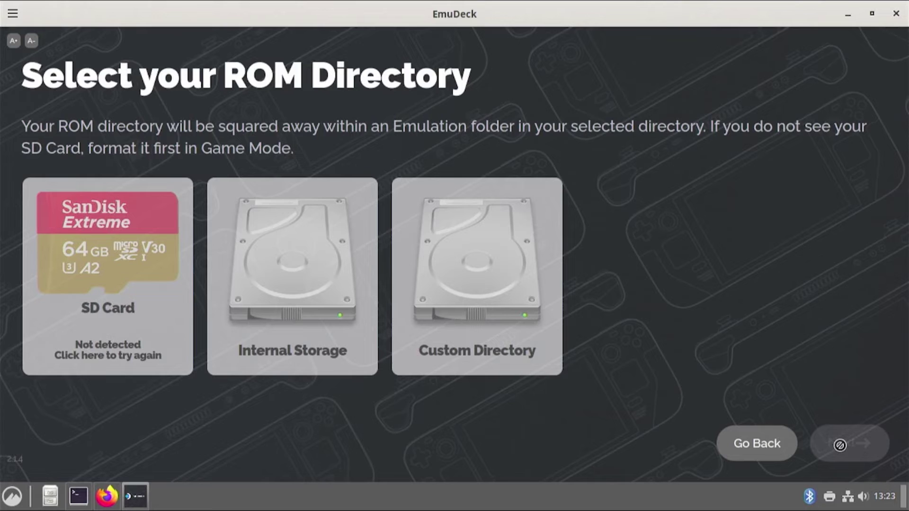
left_click(259, 261)
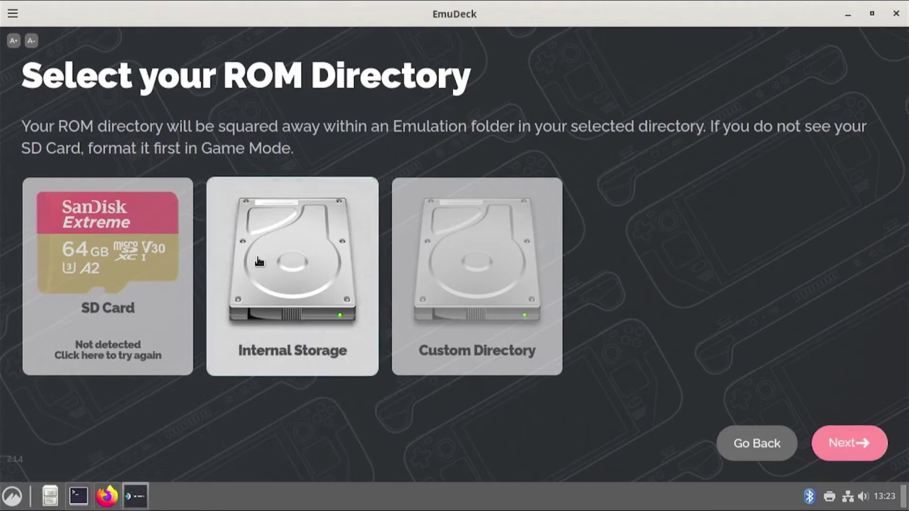
left_click(851, 443)
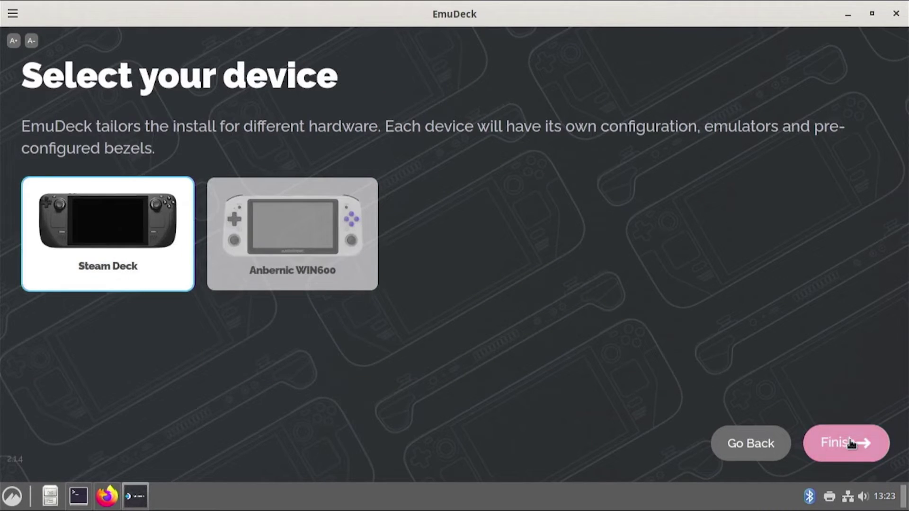
left_click(851, 443)
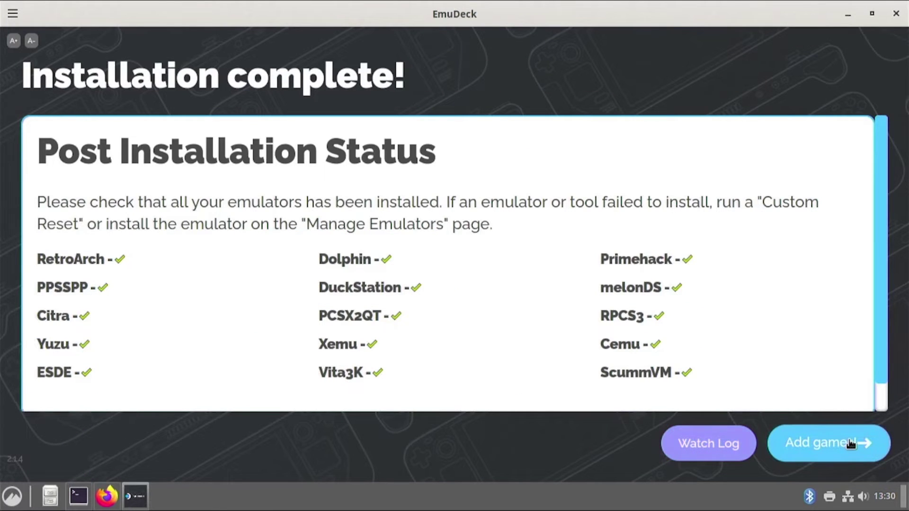
- Continue to Add games after installation completes and skip the USB drive transfer
left_click(851, 444)
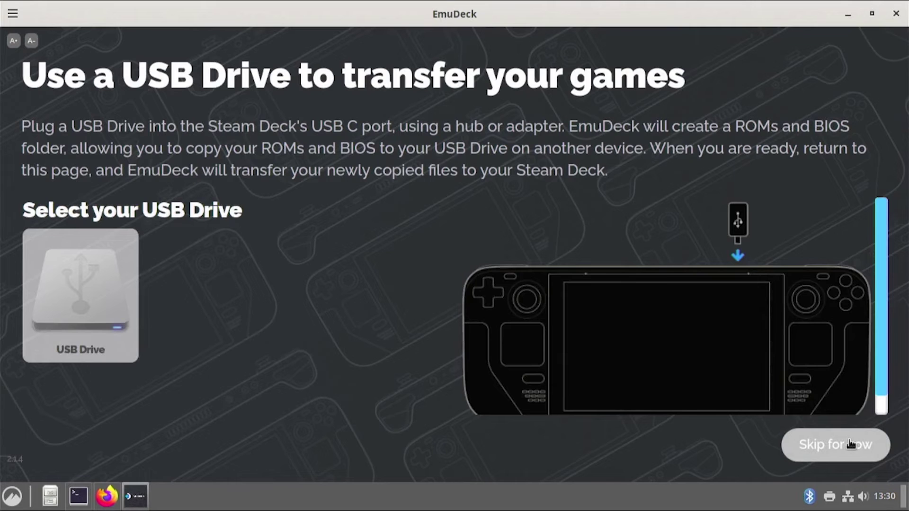
left_click(849, 448)
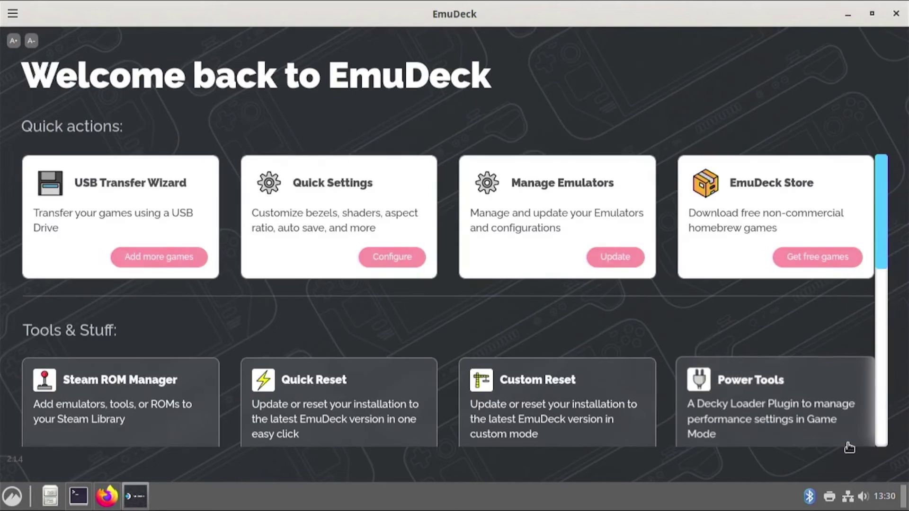